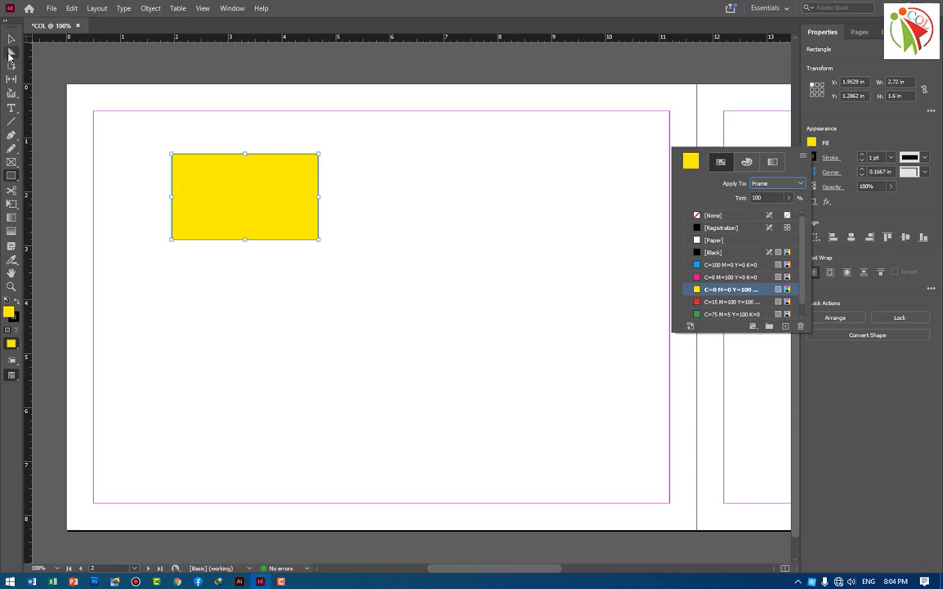
key(Escape)
click(392, 210)
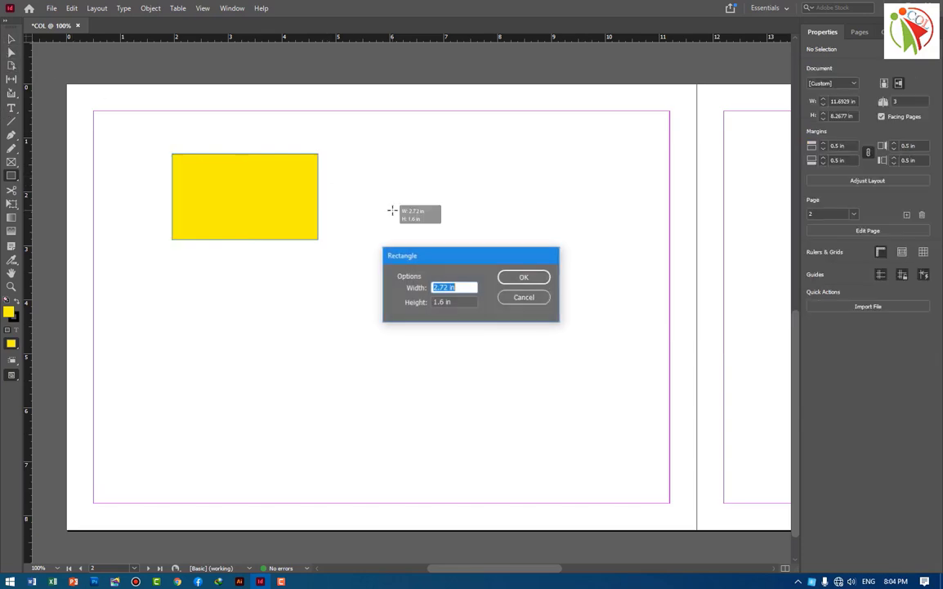
click(528, 297)
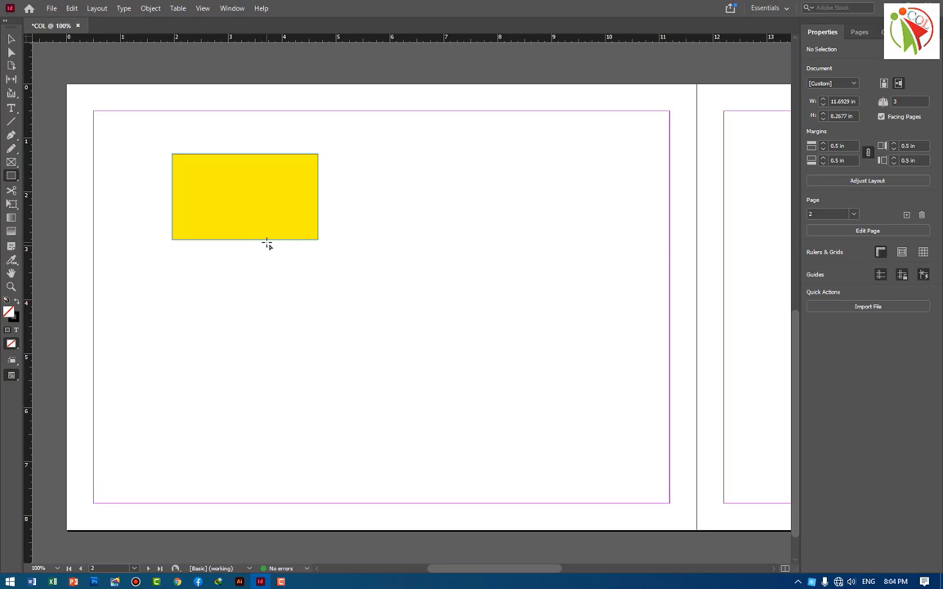
Save the document to the Desktop under the name COL as an InDesign 2020 document.
click(51, 9)
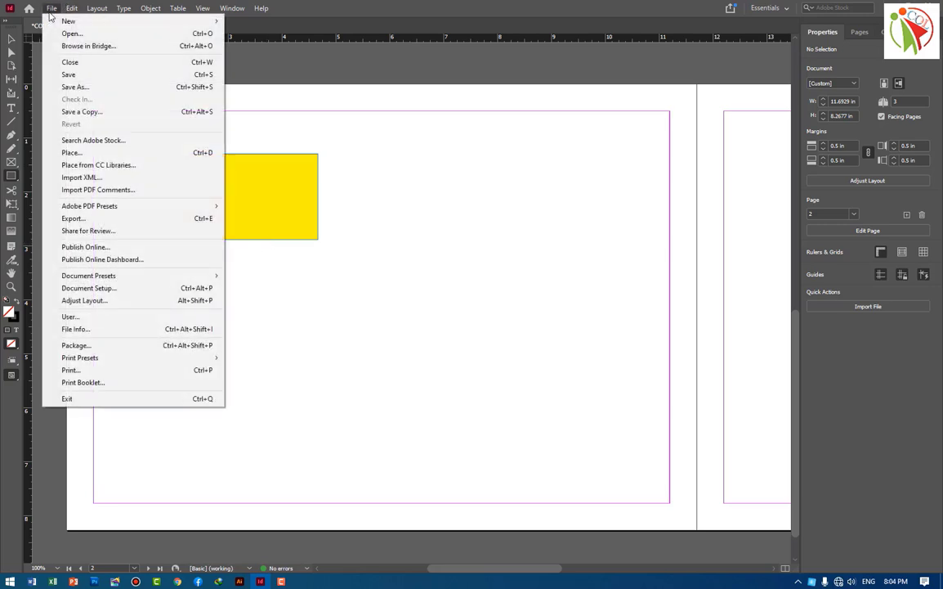
click(88, 91)
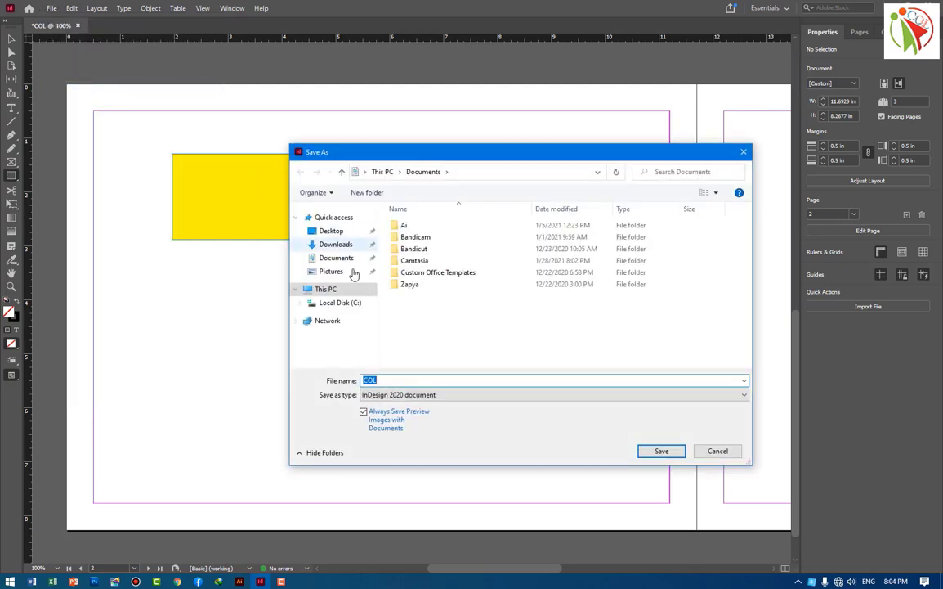
drag(495, 158, 434, 136)
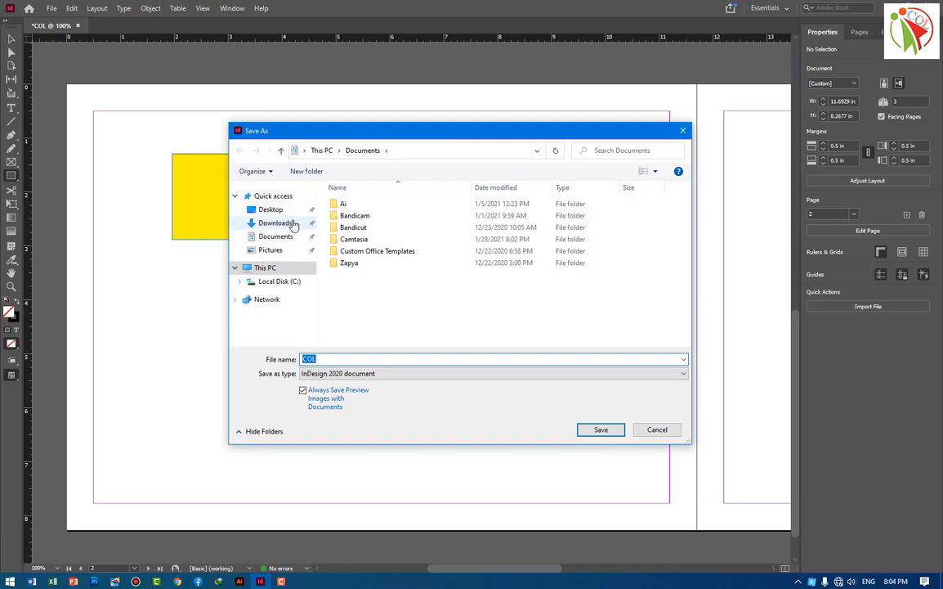
click(272, 210)
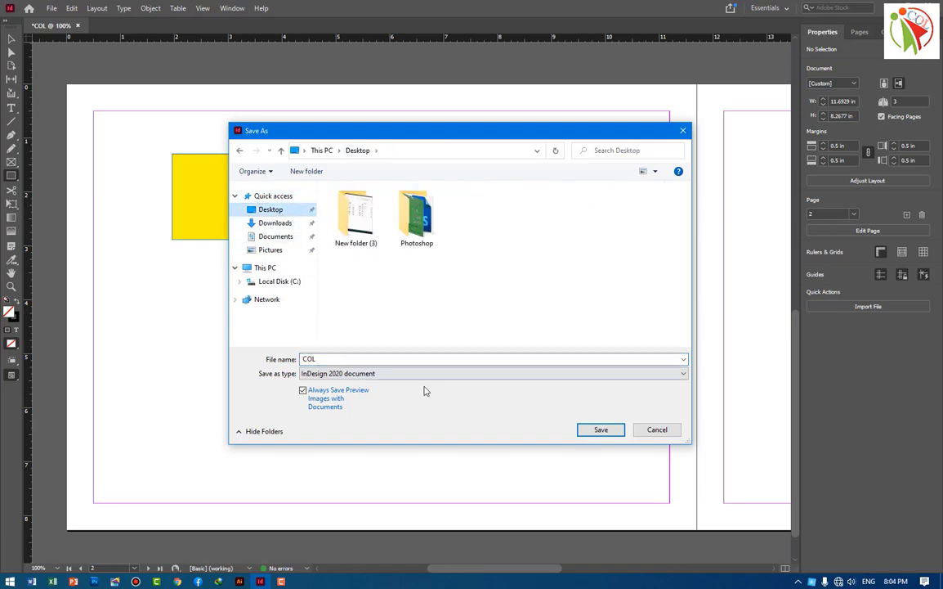
click(329, 360)
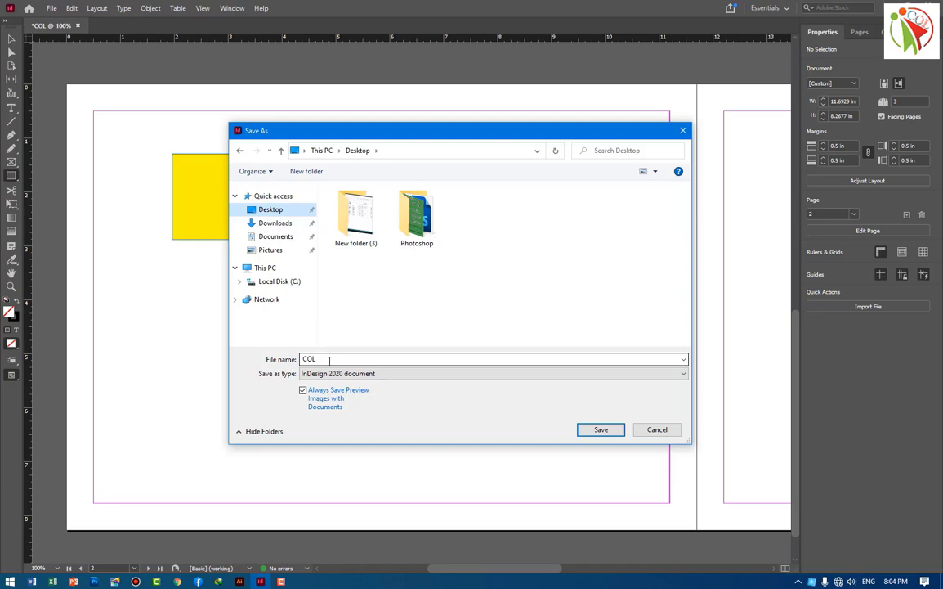
key(ctrl+a)
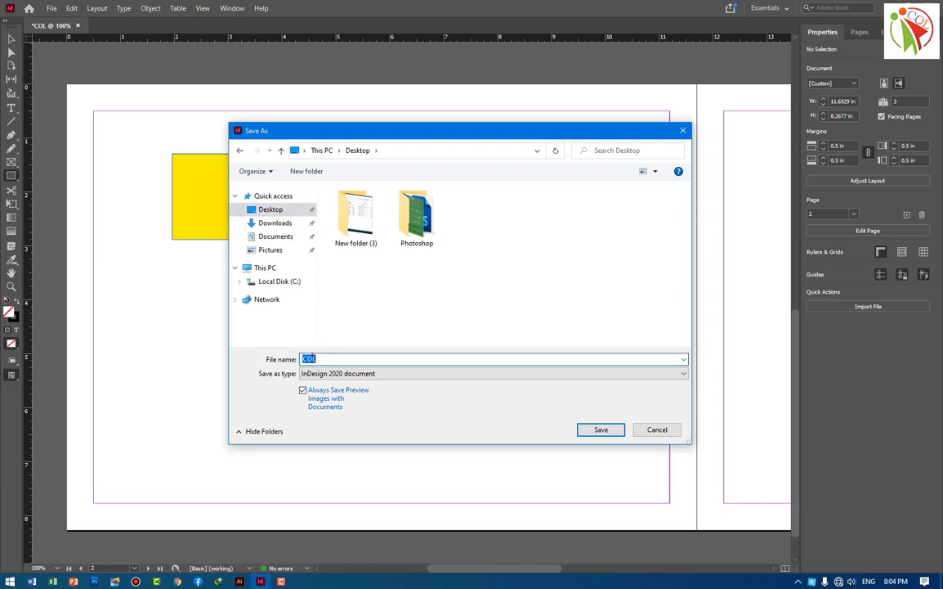
click(332, 358)
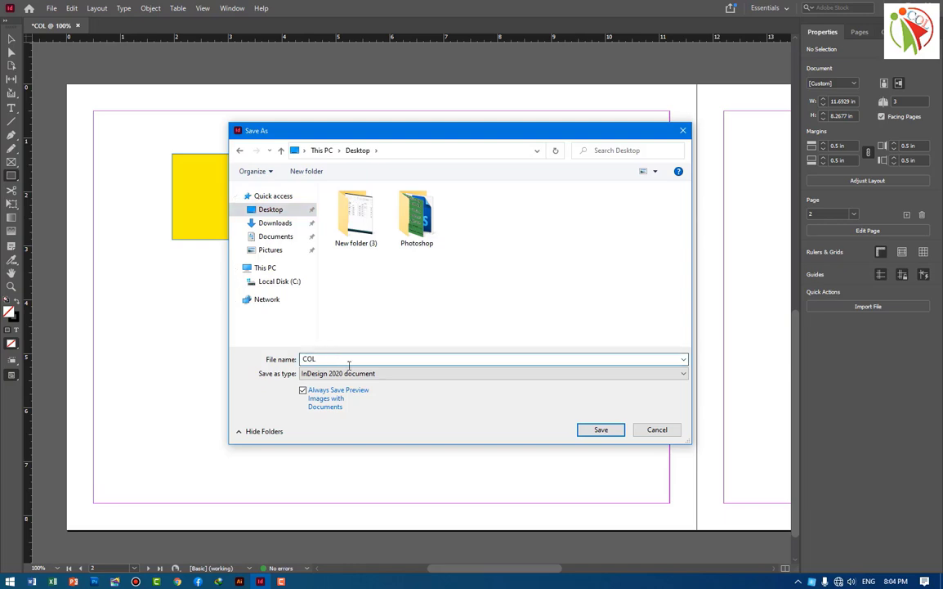
click(599, 430)
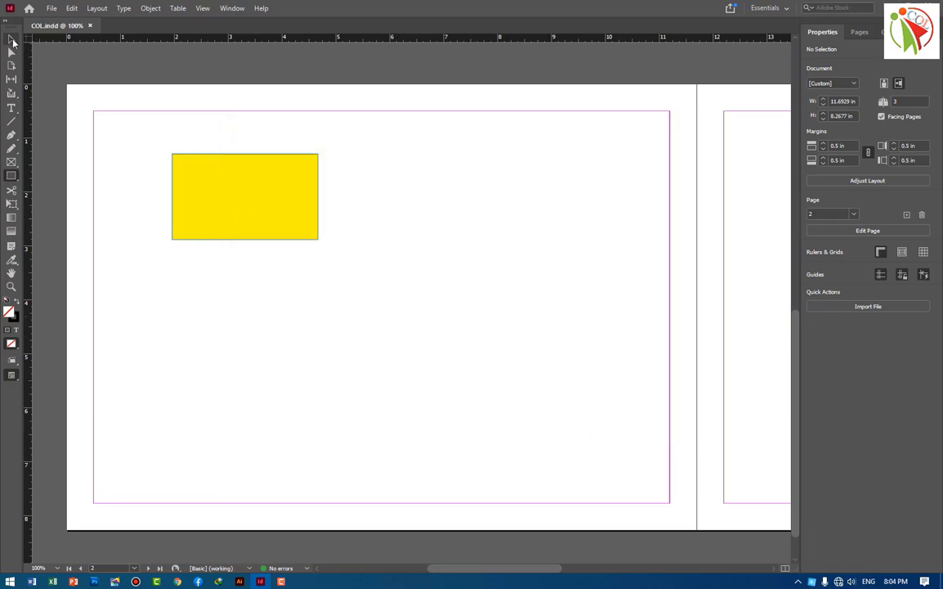
click(12, 39)
Check the desktop for the saved COL file and restart InDesign.
click(890, 7)
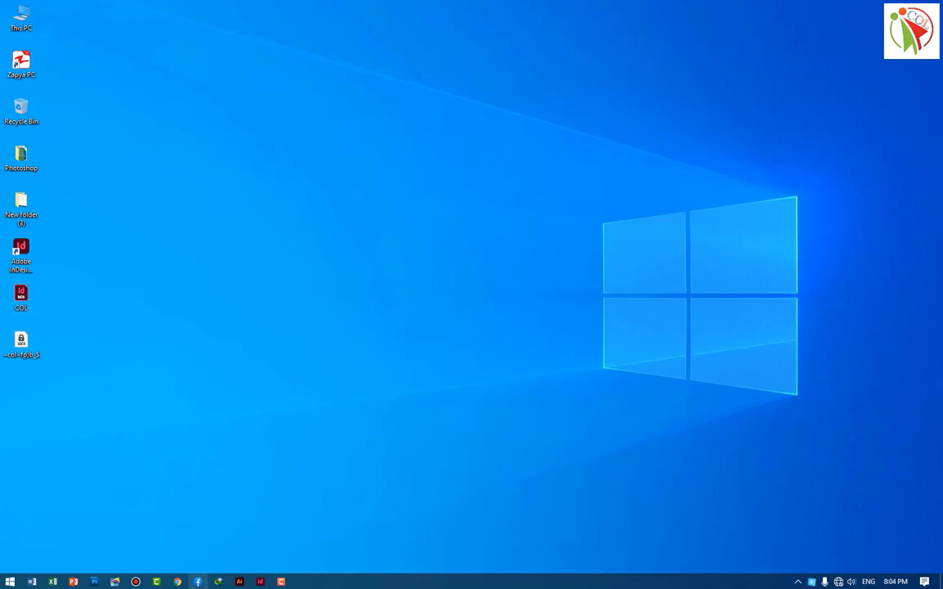
click(260, 581)
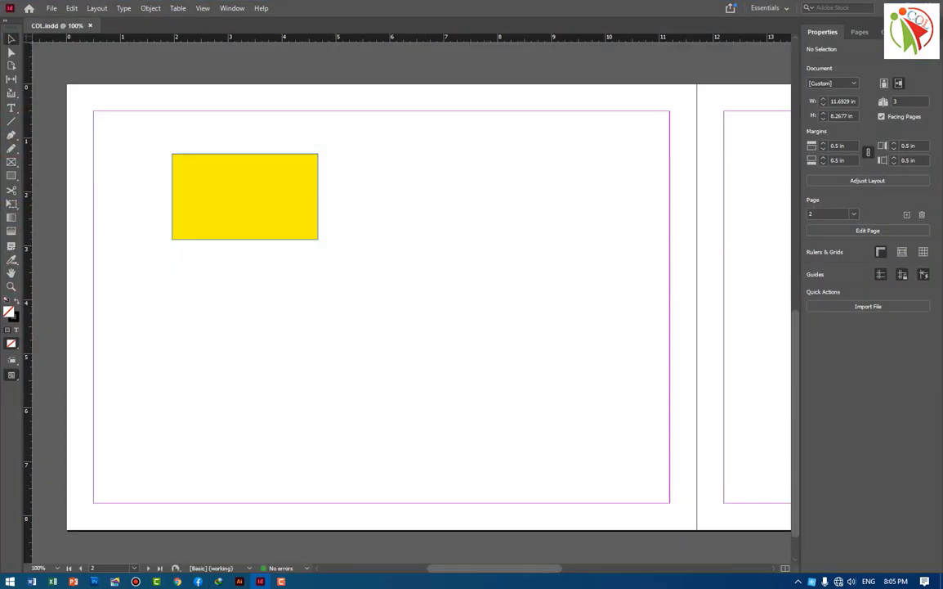
click(932, 5)
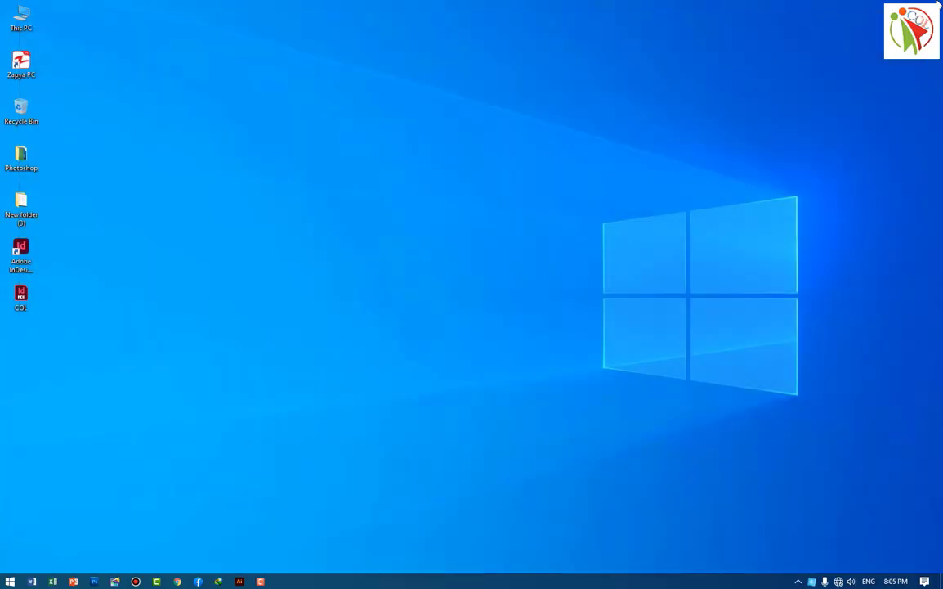
double_click(22, 249)
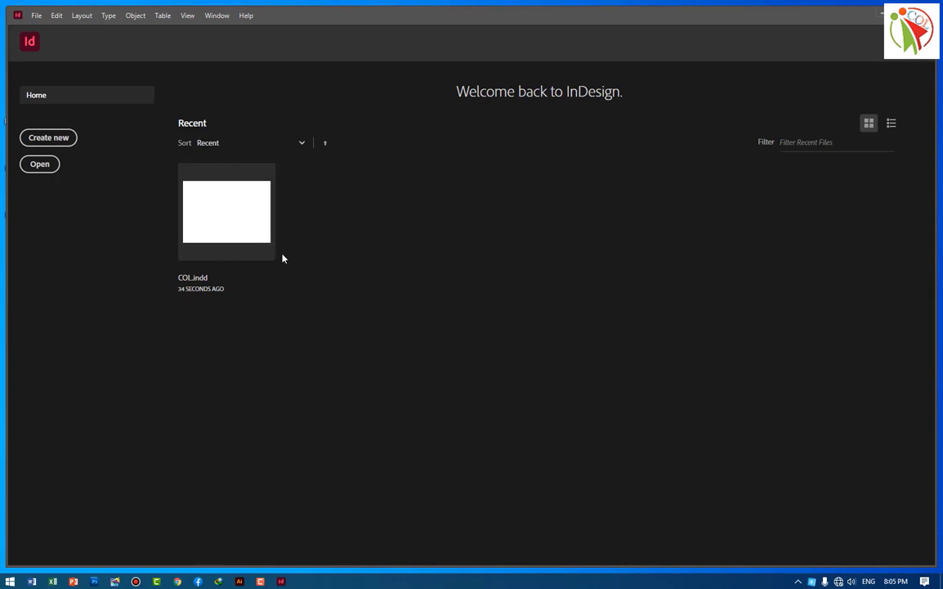
click(40, 164)
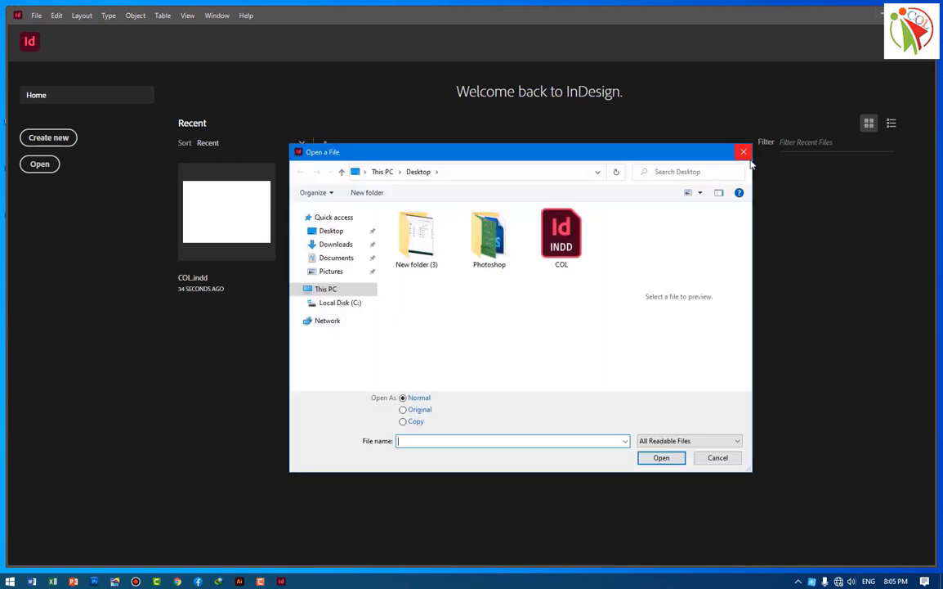
click(741, 150)
click(36, 15)
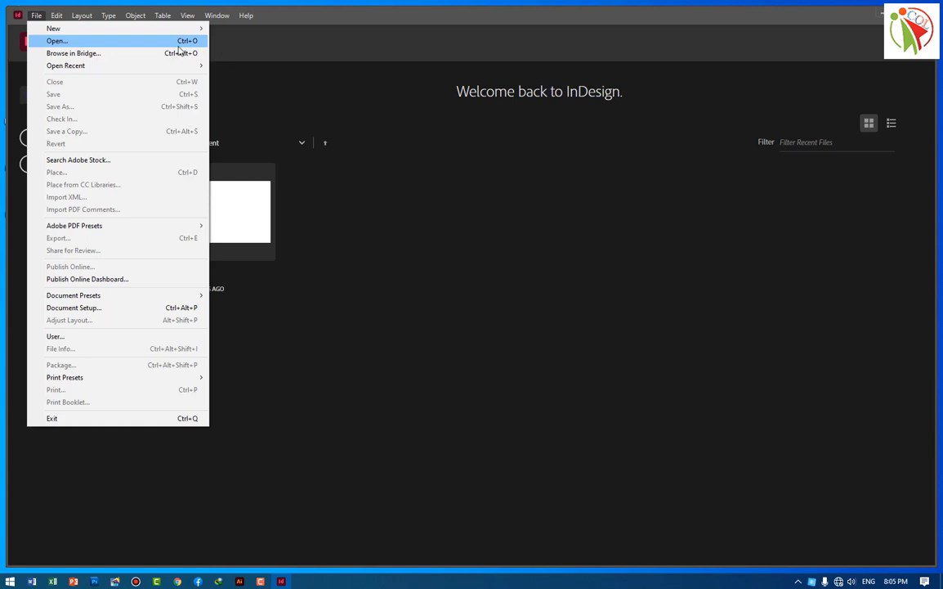
click(345, 368)
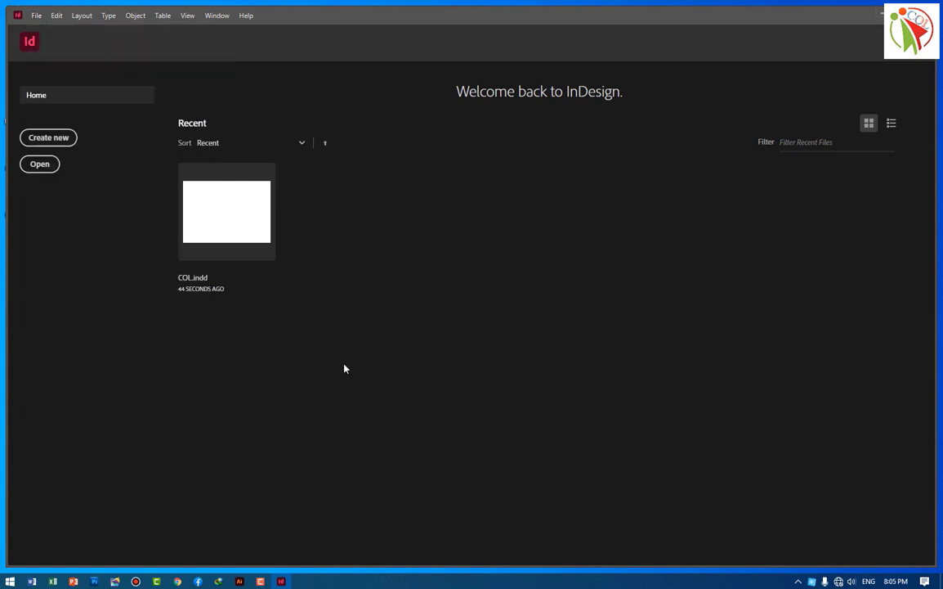
Open the COL document from the Desktop in Normal mode.
click(33, 168)
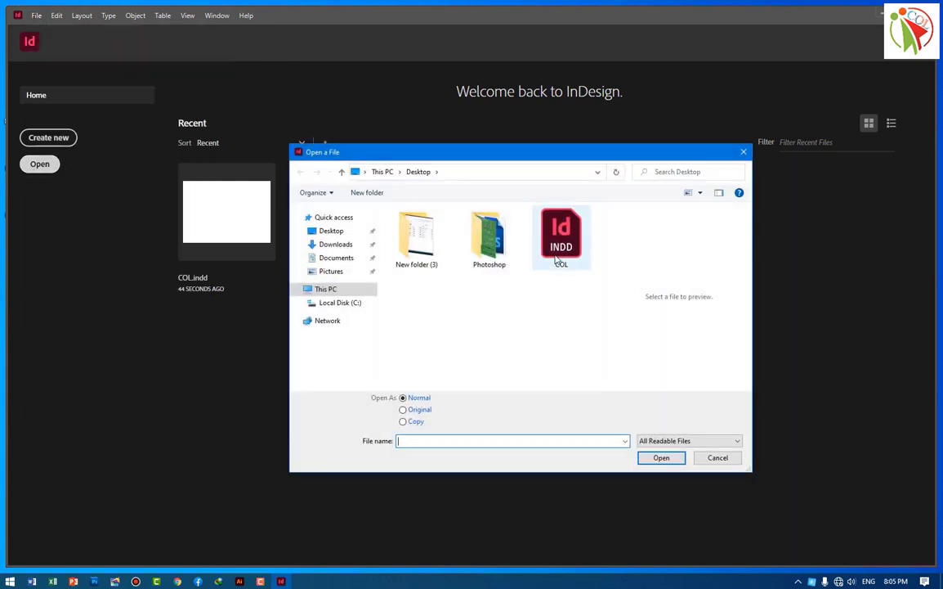
click(561, 249)
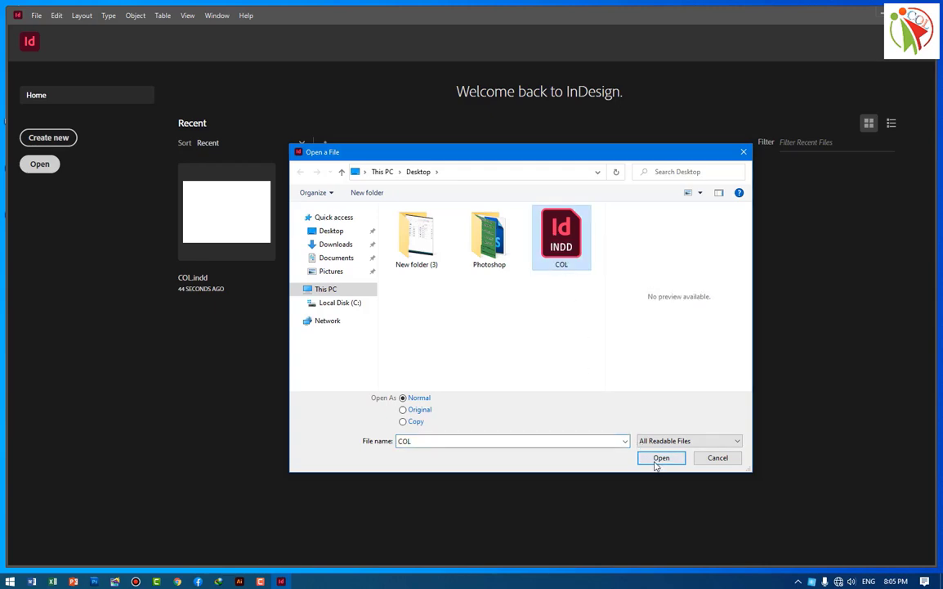
click(659, 458)
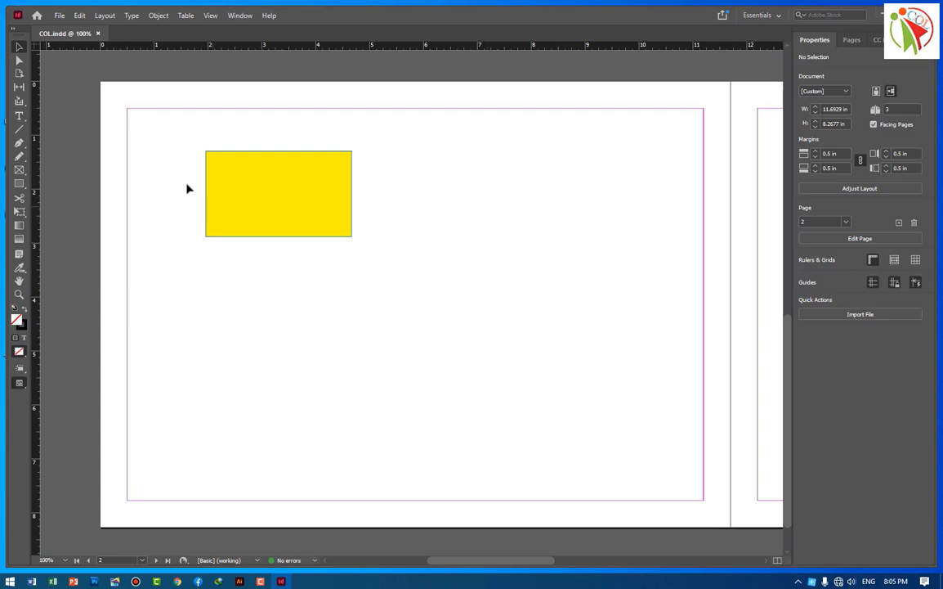
click(58, 14)
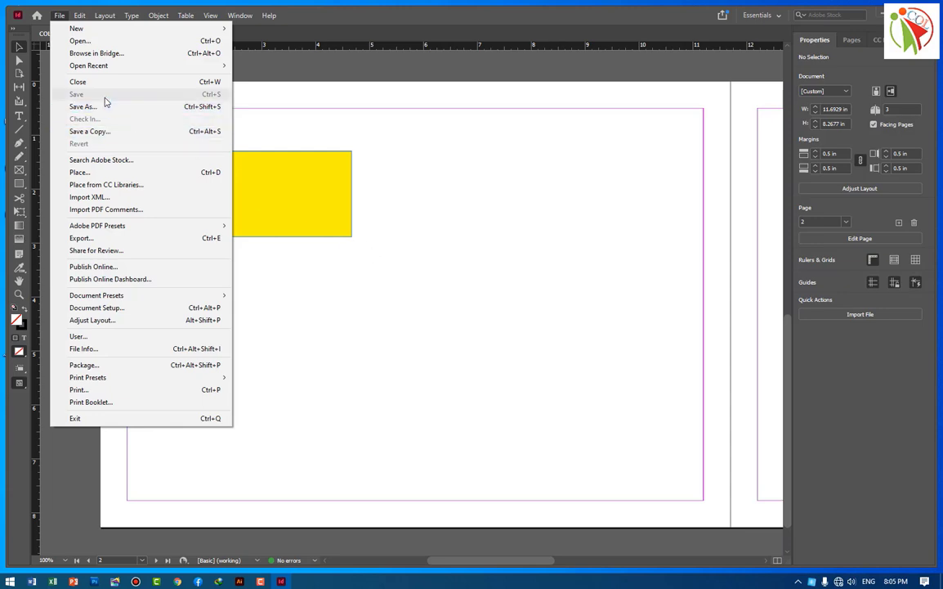
click(419, 247)
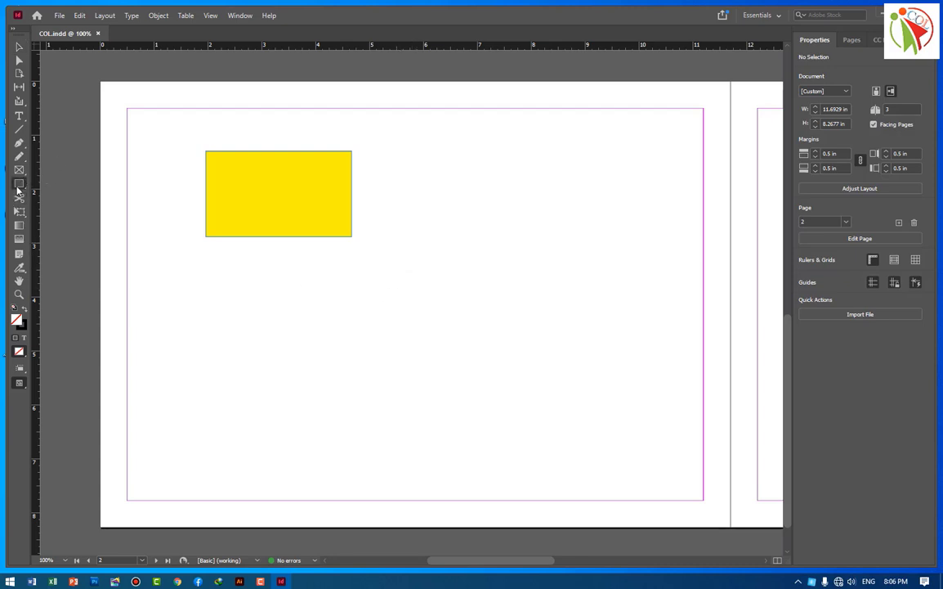
Draw a circle about 1.44 in wide to the lower right of the yellow rectangle and fill it with the red C=15 M=100 swatch.
drag(18, 190, 70, 207)
drag(465, 240, 542, 319)
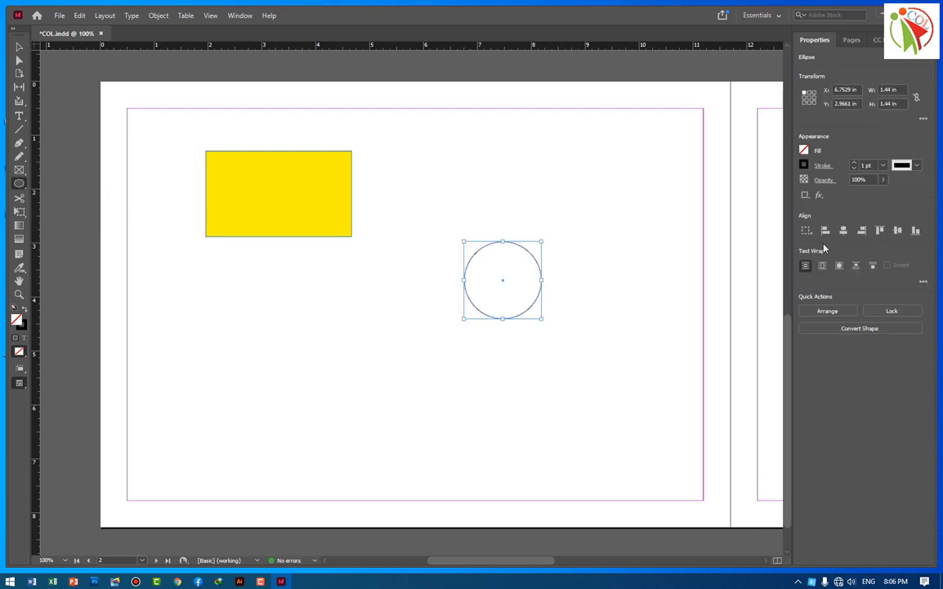
click(804, 152)
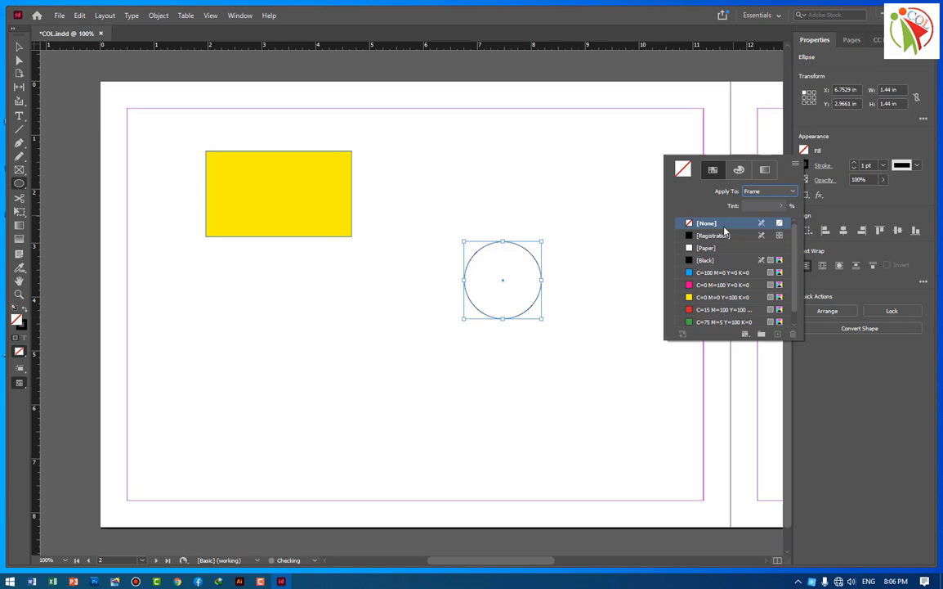
click(705, 309)
click(14, 41)
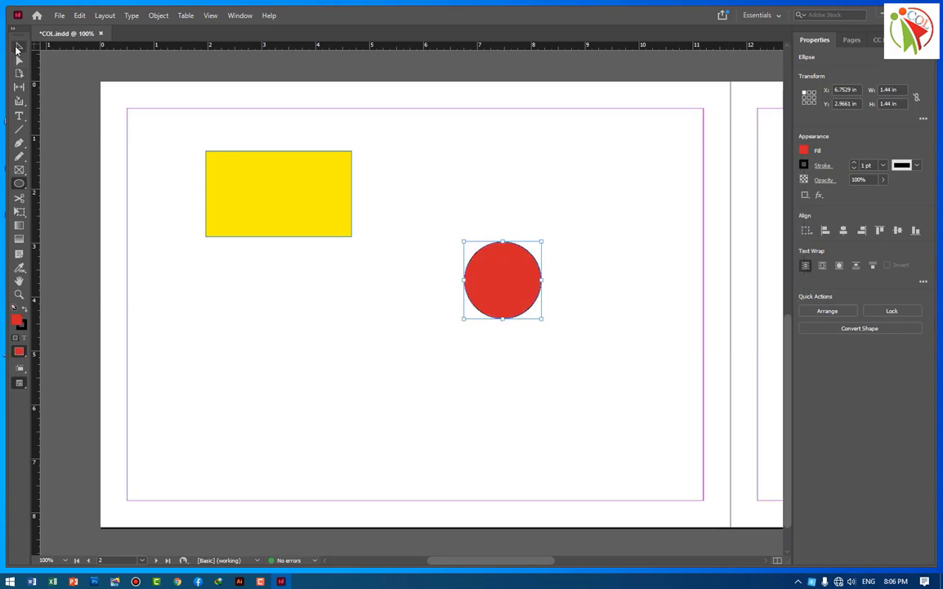
drag(478, 187, 477, 187)
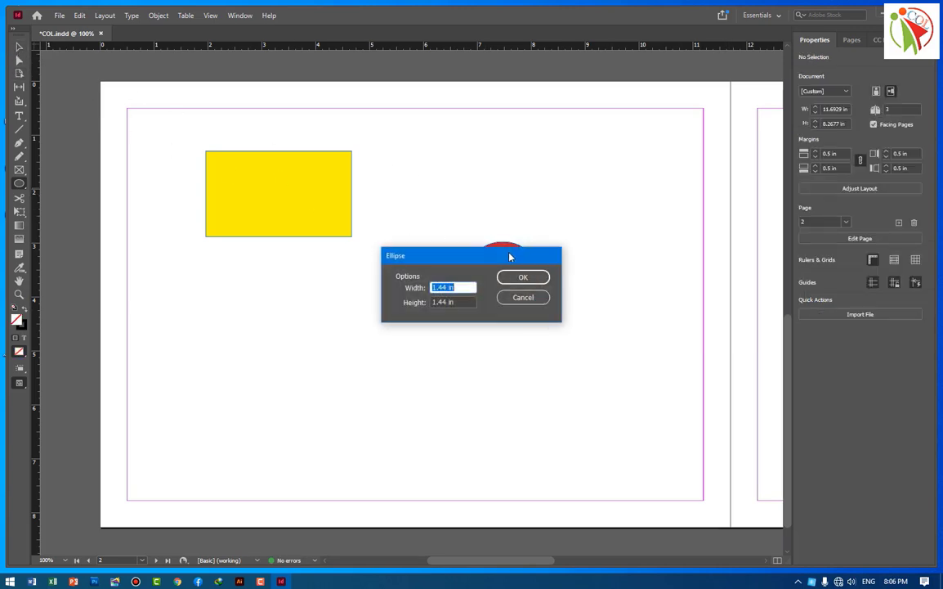
click(520, 298)
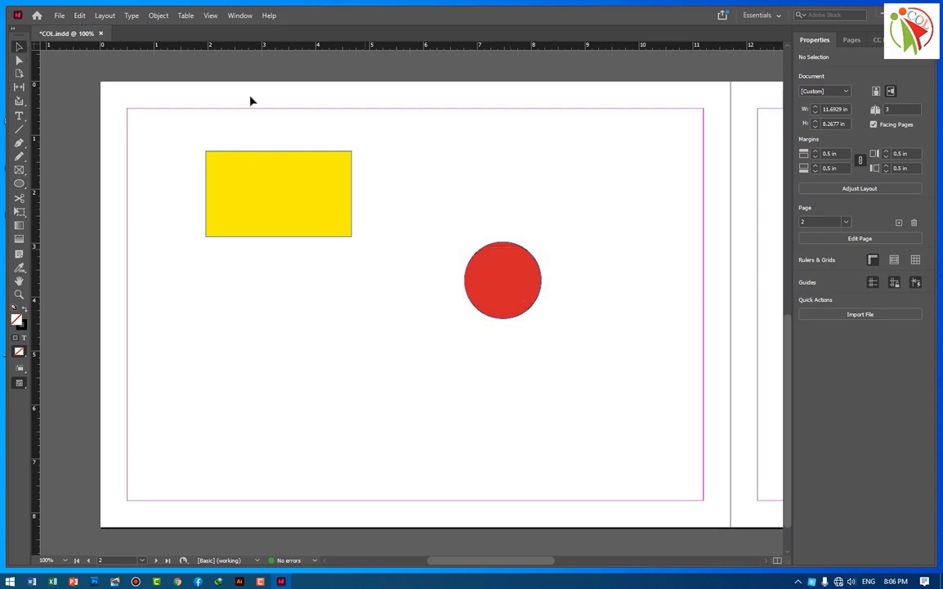
Save the changes to the existing COL document.
click(60, 15)
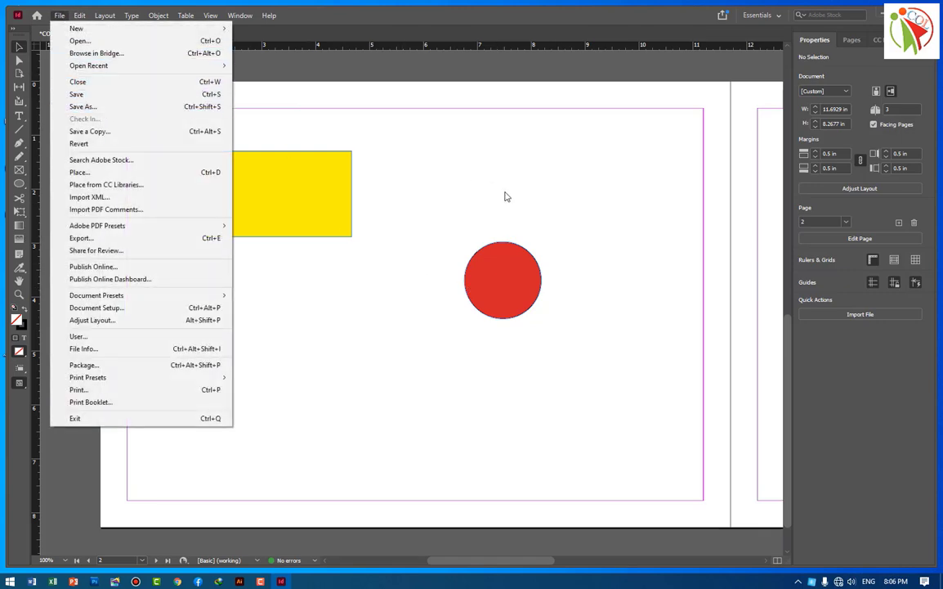
key(Escape)
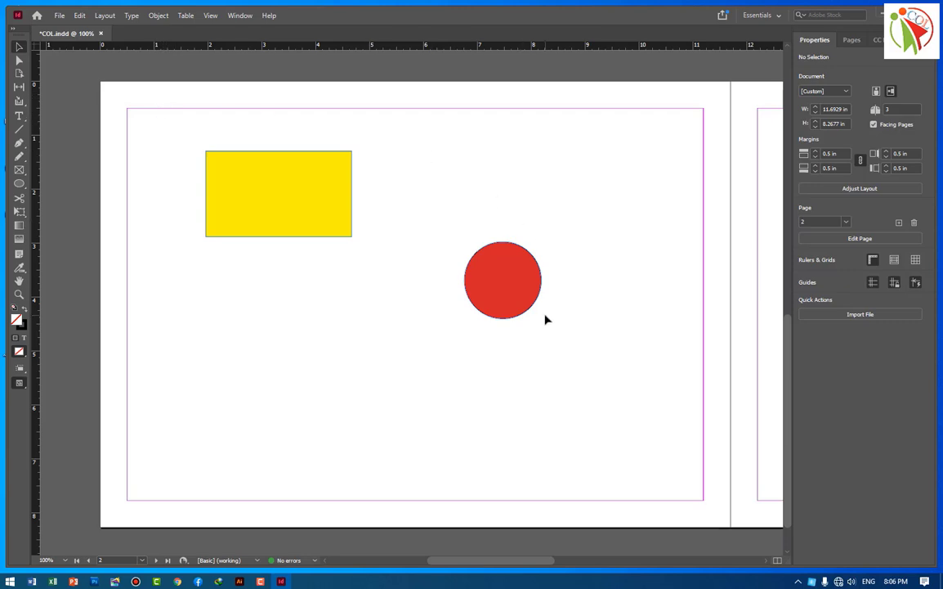
click(59, 15)
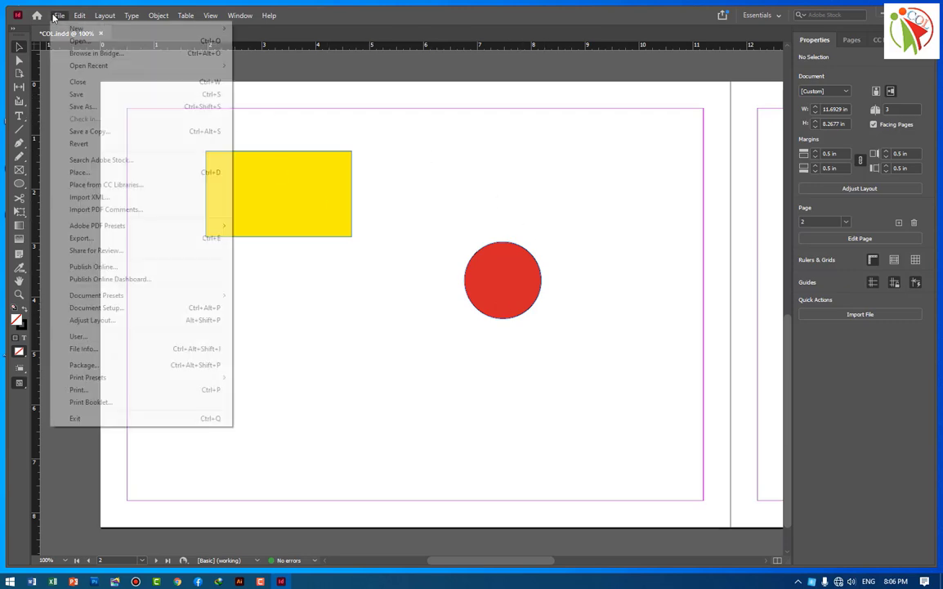
click(76, 95)
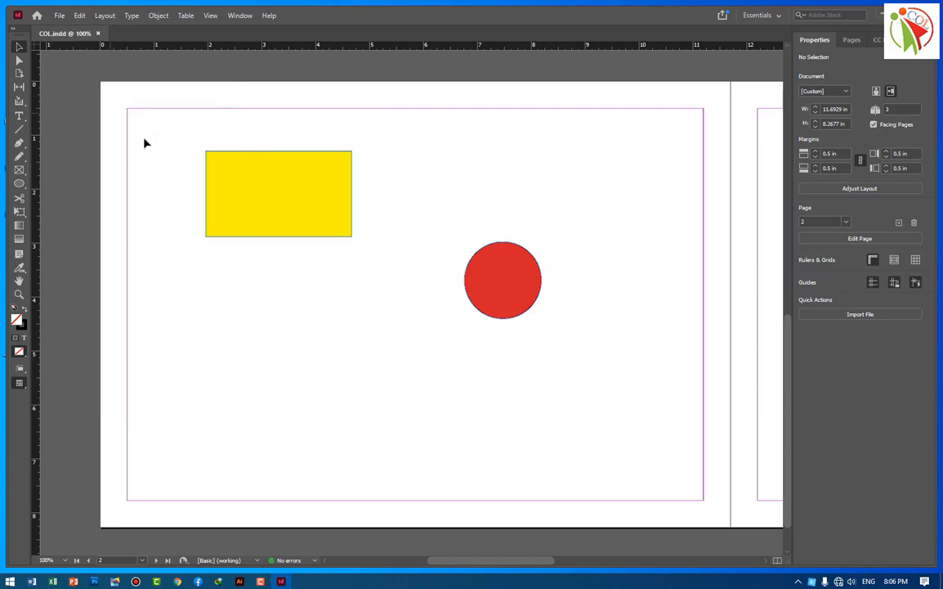
Close InDesign and refresh the Windows desktop.
click(923, 15)
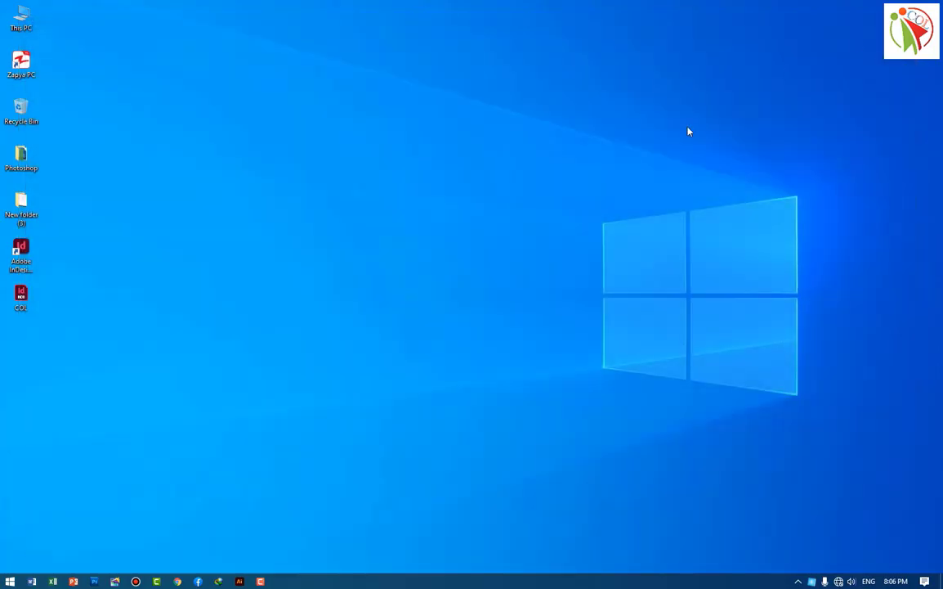
right_click(234, 125)
click(271, 153)
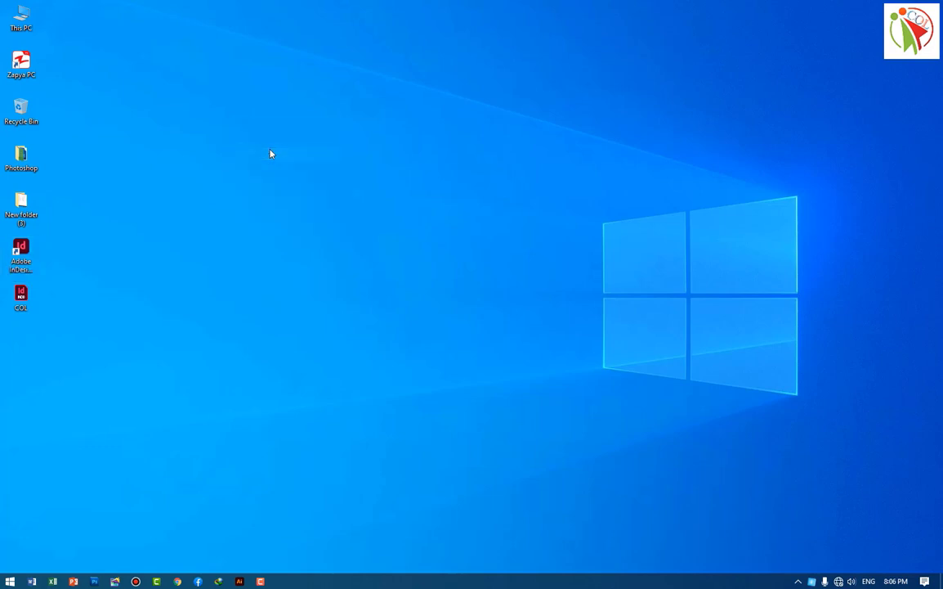
Launch InDesign and open the COL document from the Desktop in Normal mode.
double_click(25, 245)
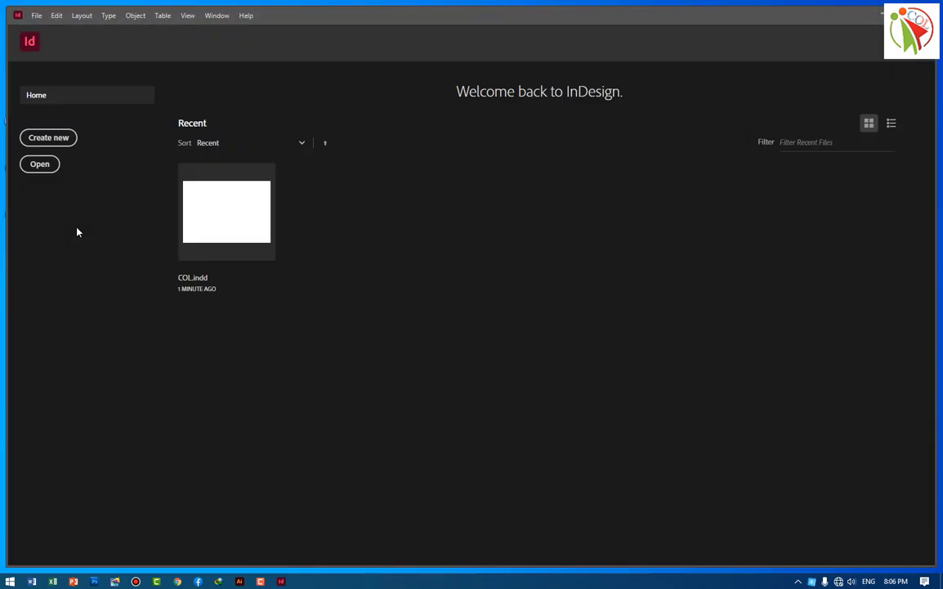
click(39, 164)
click(561, 237)
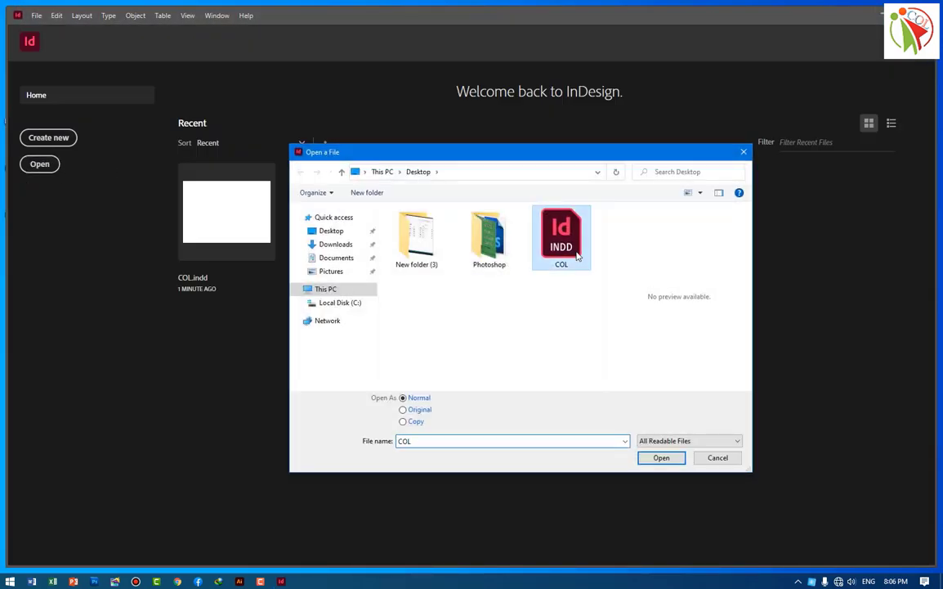
click(675, 458)
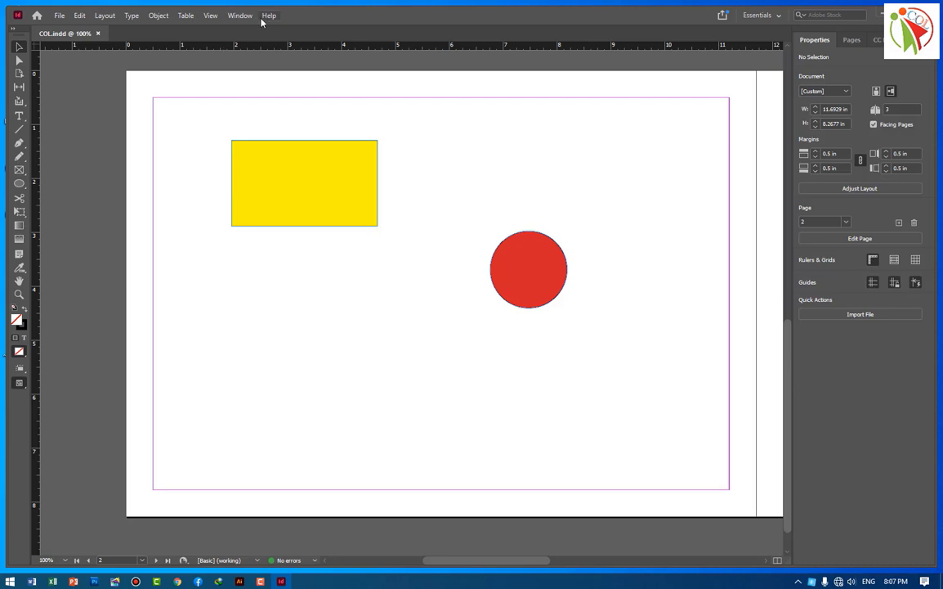
click(61, 15)
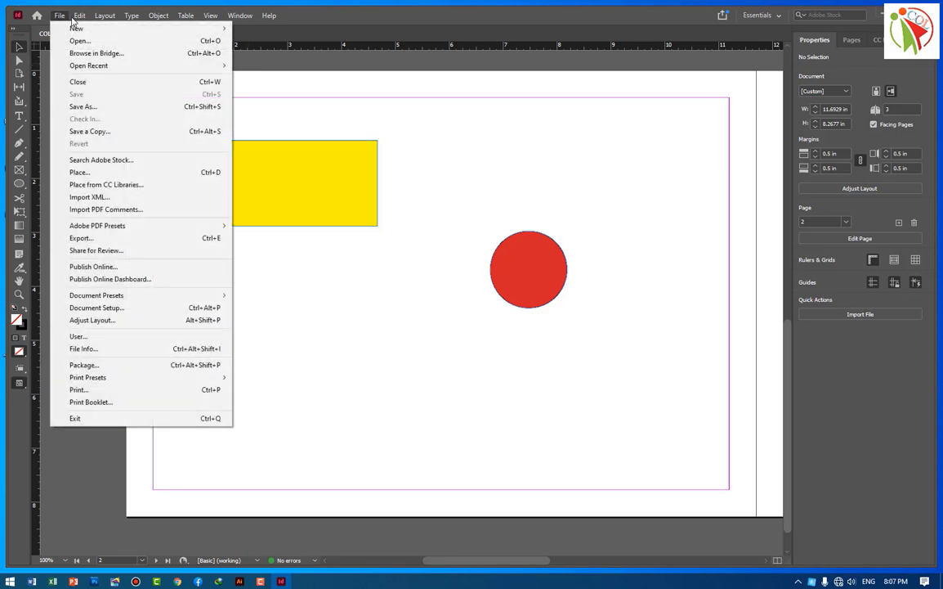
mouse_move(79, 15)
click(368, 100)
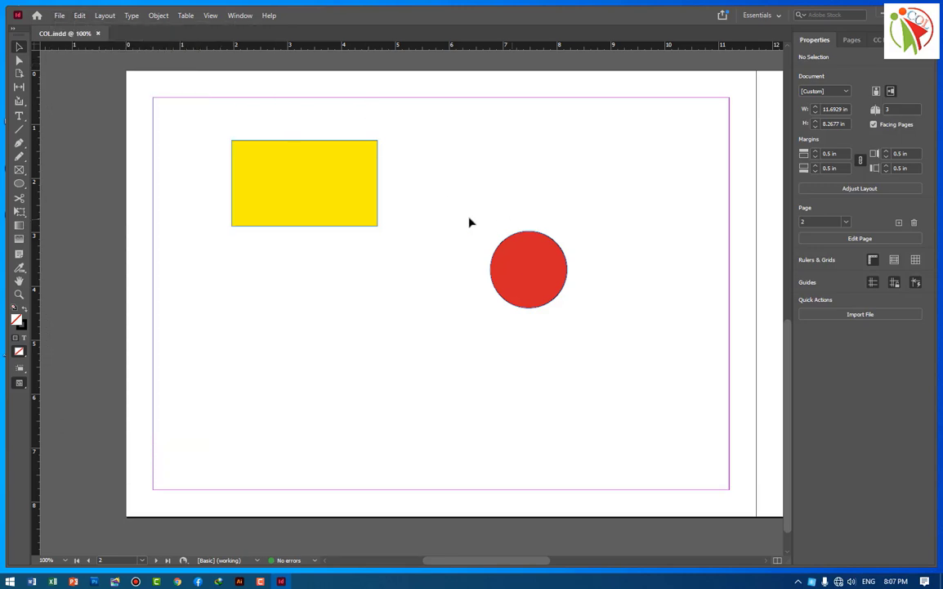
Draw a hexagon about 2.12 by 1.32 in below the yellow rectangle and fill it with the green C=75 M=5 Y=100 swatch.
click(20, 170)
click(20, 184)
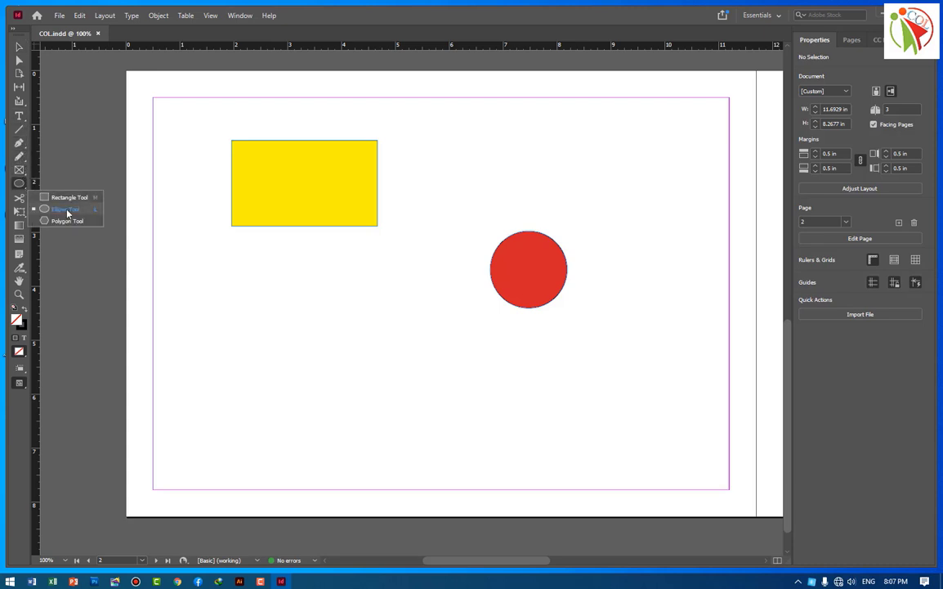
click(67, 221)
drag(246, 302, 361, 373)
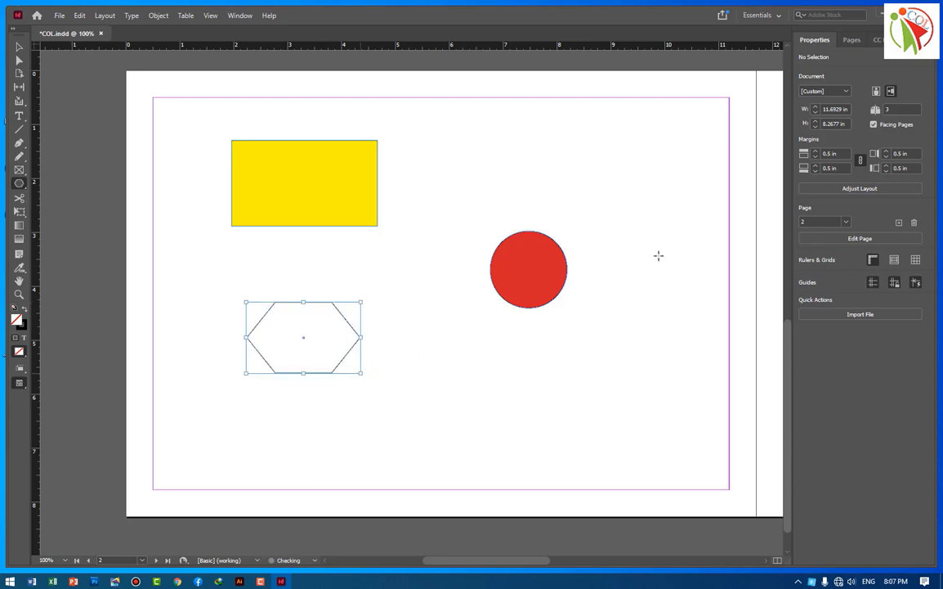
click(805, 152)
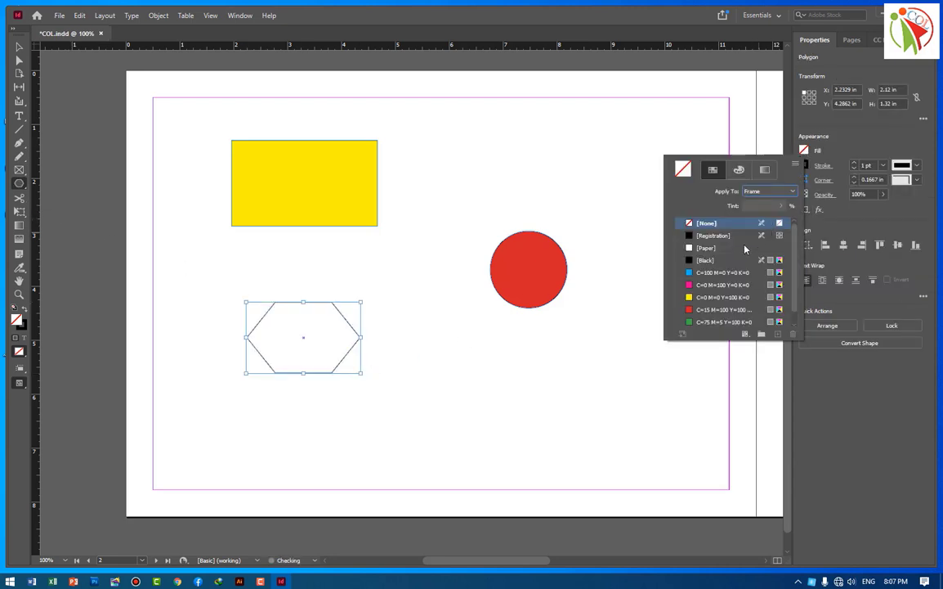
click(705, 299)
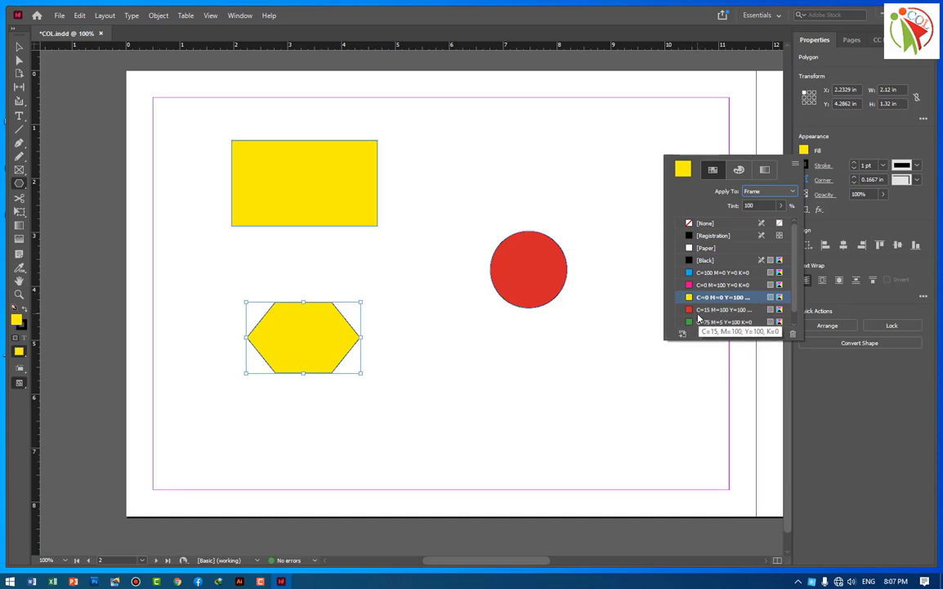
click(723, 321)
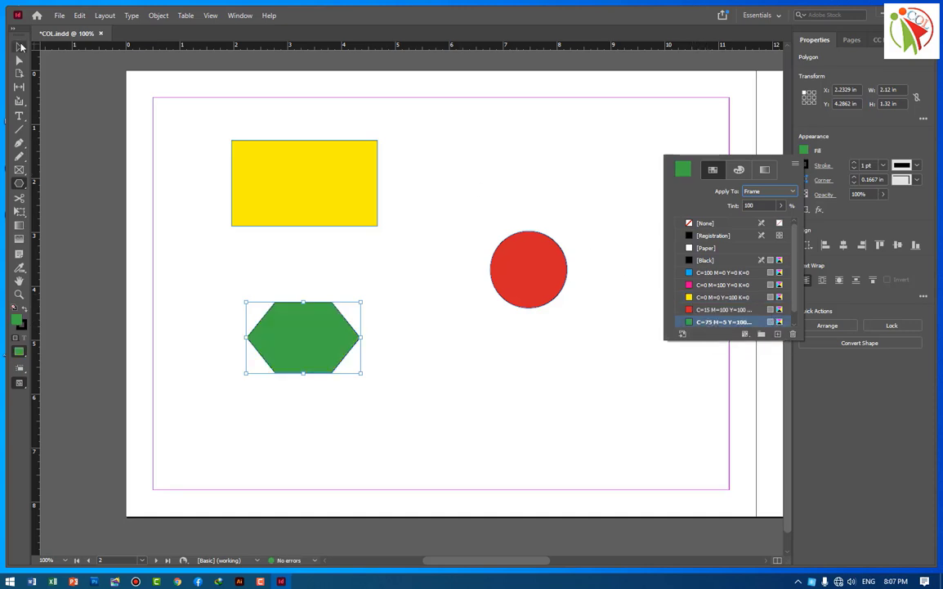
click(20, 47)
drag(471, 170, 472, 170)
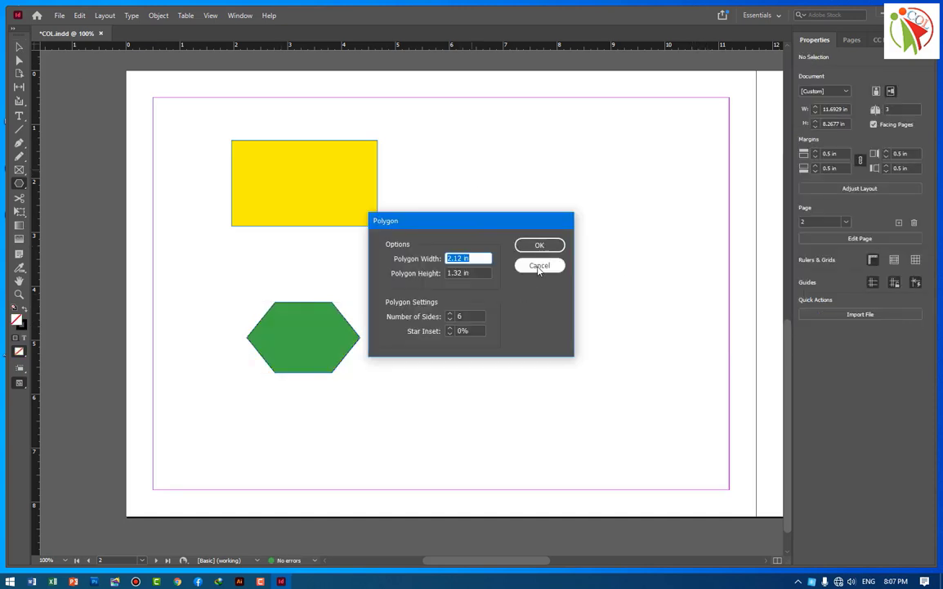
click(539, 266)
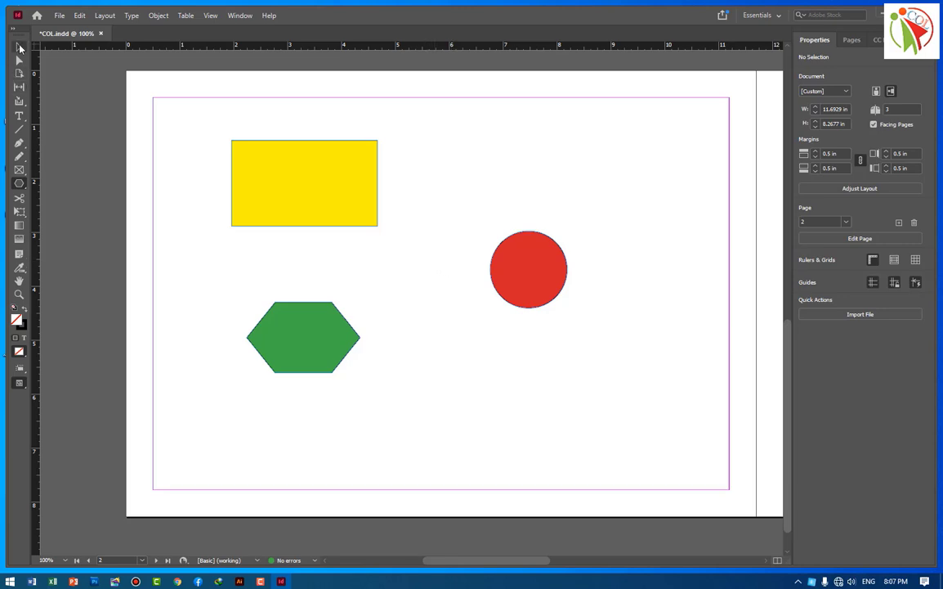
click(20, 46)
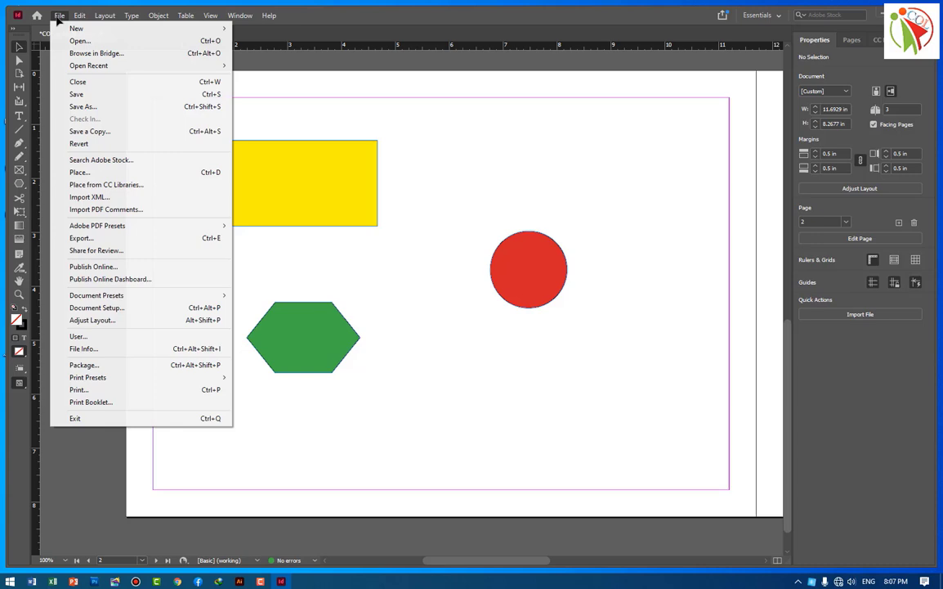
Use Save As on the Desktop, decline replacing the existing COL file, and save the document under the name COL1.
click(86, 107)
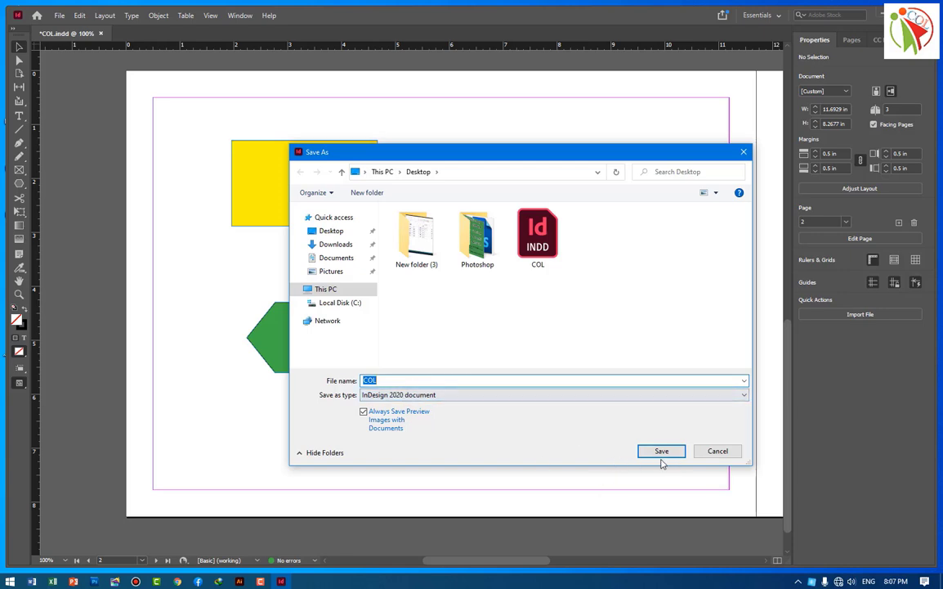
click(662, 455)
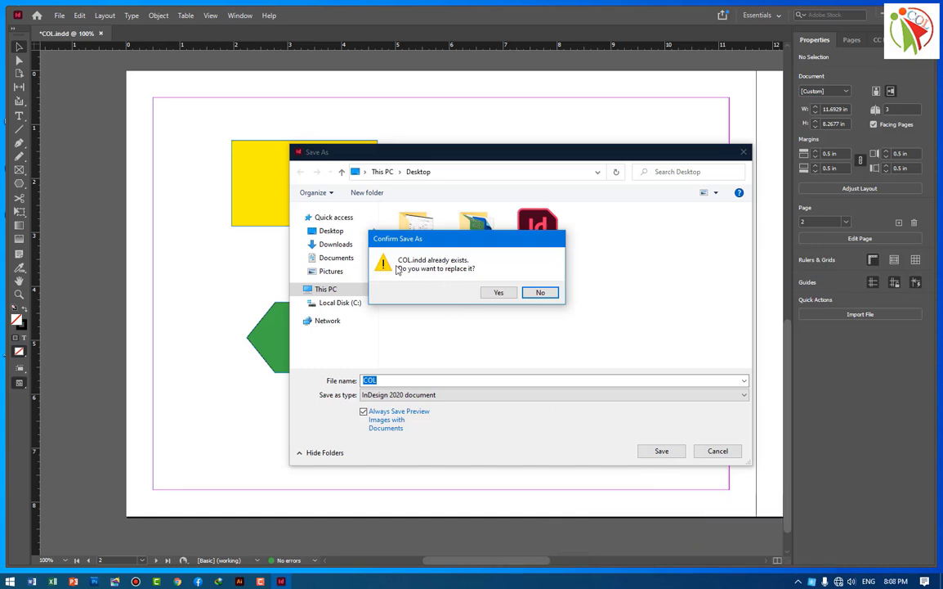
drag(461, 238, 584, 283)
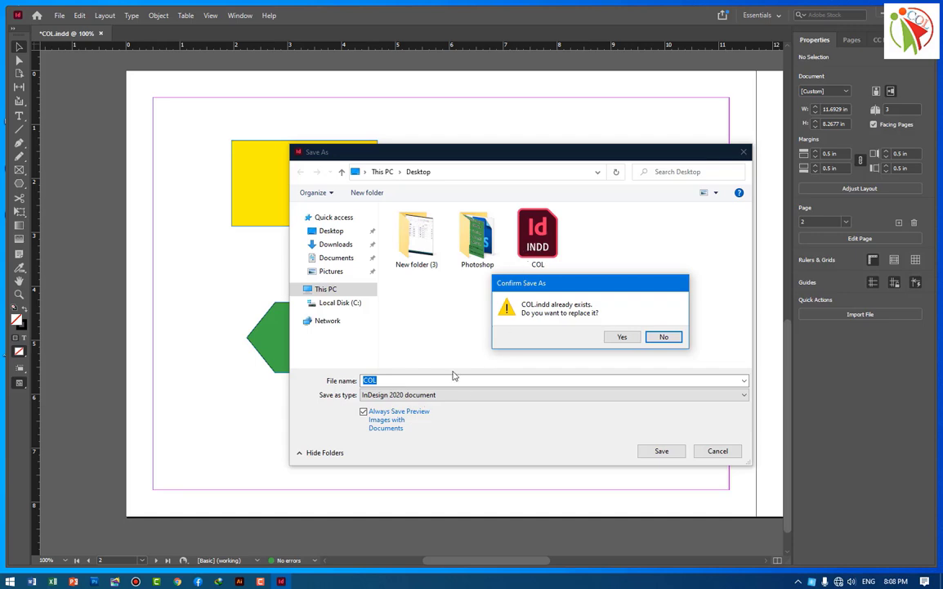
click(660, 338)
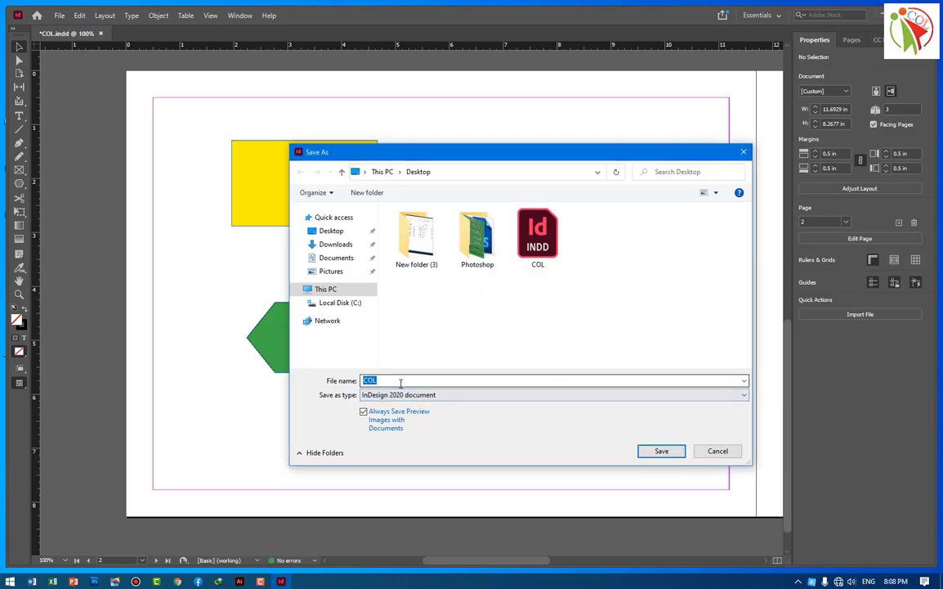
click(400, 382)
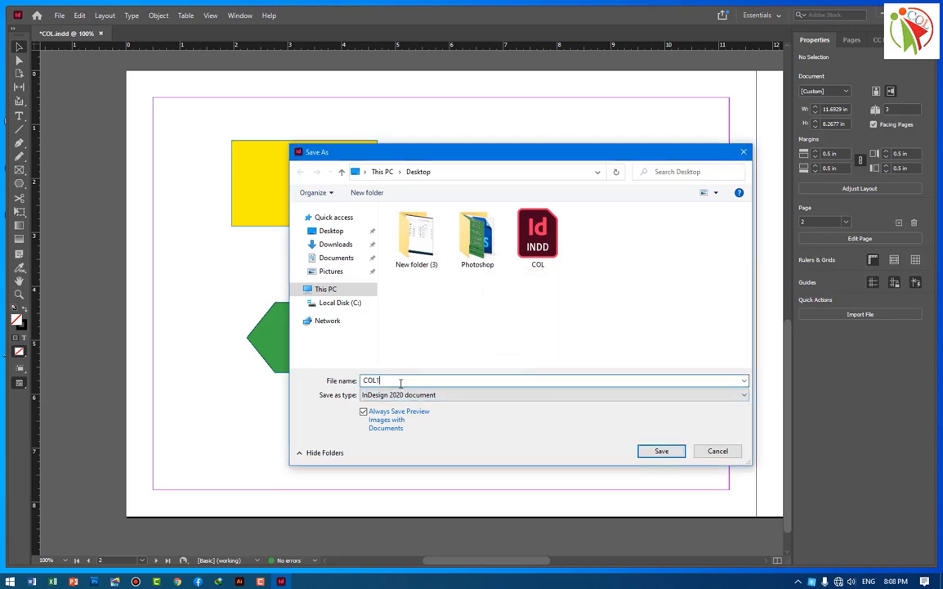
click(659, 452)
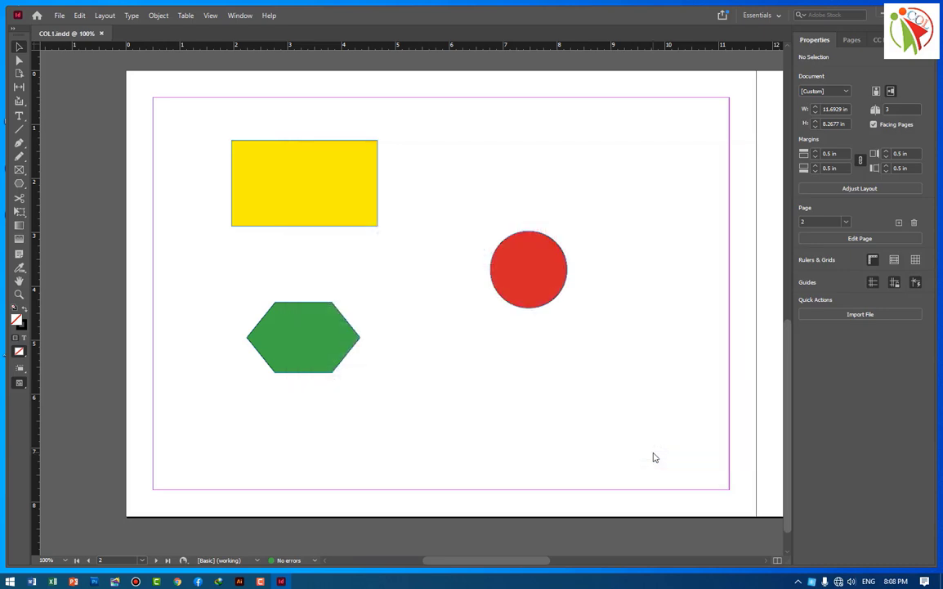
Close InDesign and select the COL file and the COL1 file in turn on the Windows desktop.
key(ctrl+w)
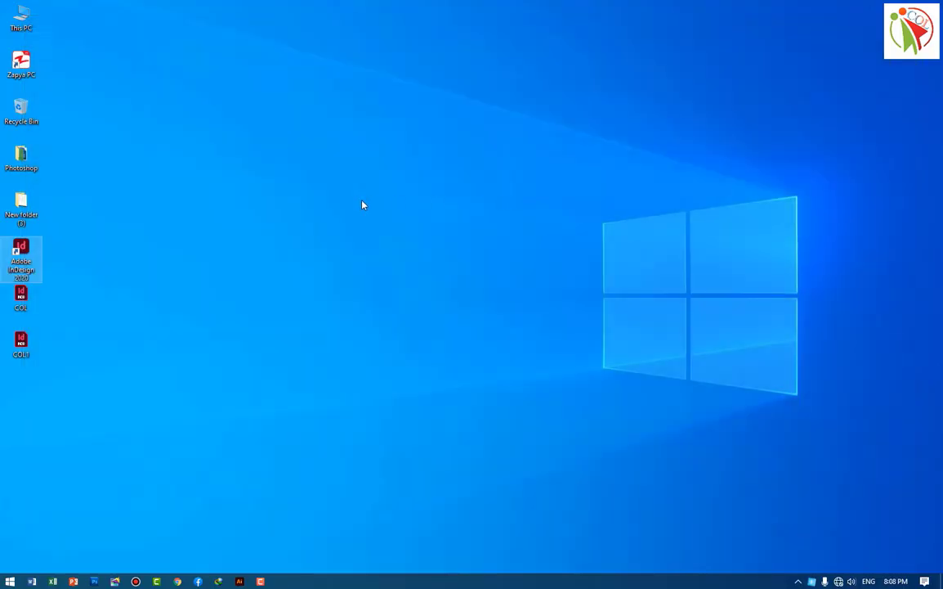
click(22, 302)
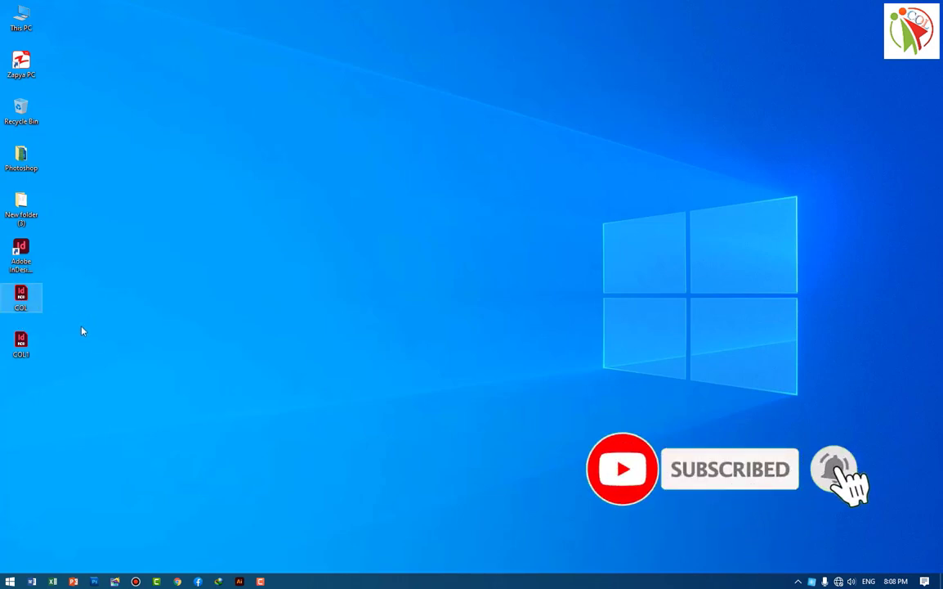
click(20, 350)
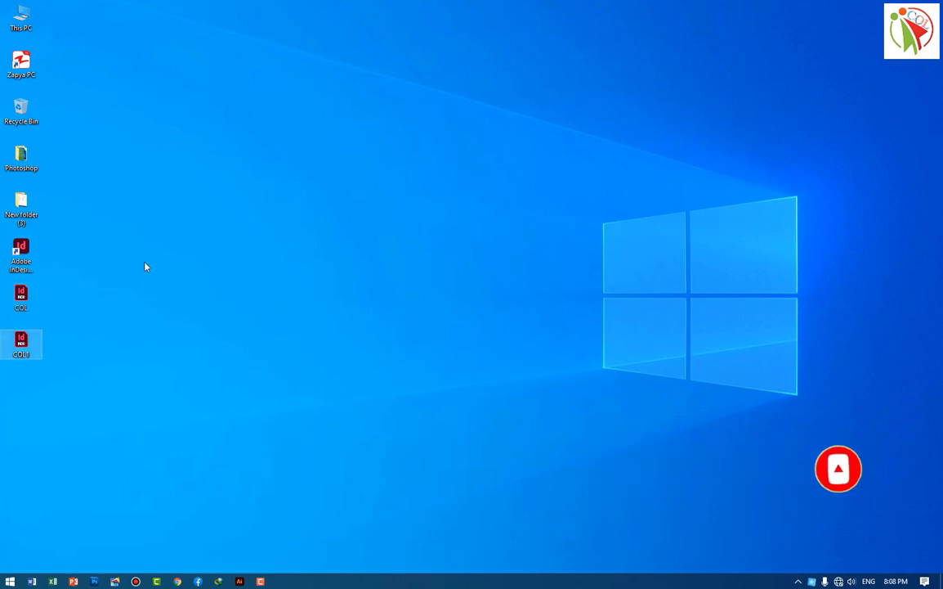